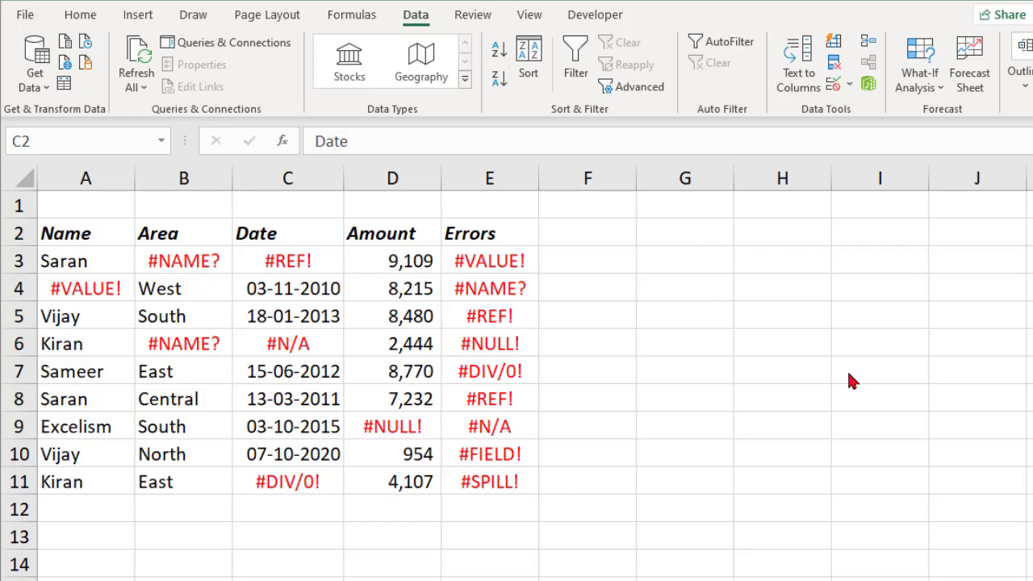
Turn on AutoFilter dropdowns for the sales table's header row
click(76, 241)
key(ctrl+a)
click(575, 55)
click(165, 321)
key(ctrl+Up)
key(Left)
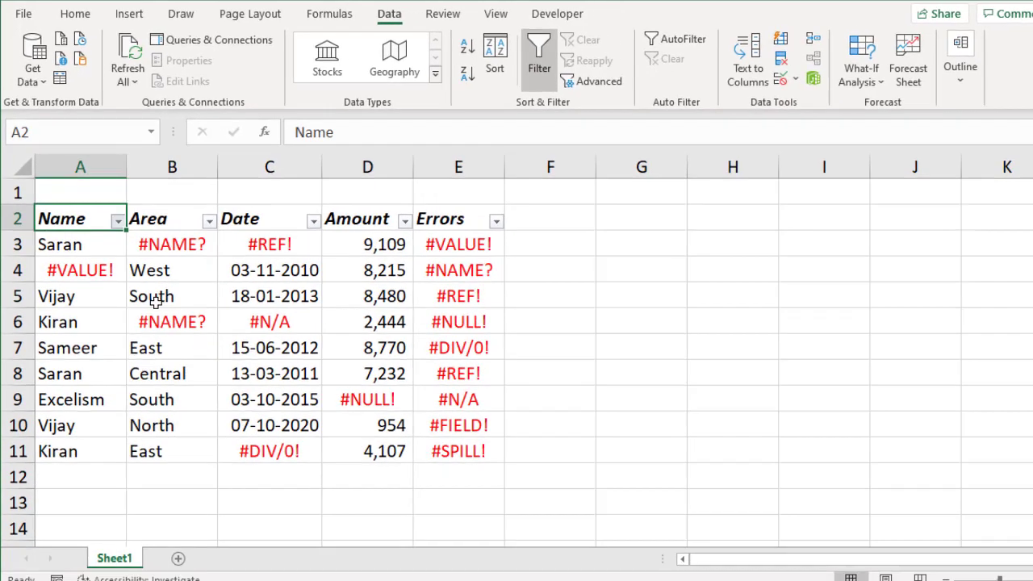
Filter the Name column to show only Saran's rows
key(alt+Down)
key(e)
key(Tab)
key(space)
key(Down)
key(space)
key(space)
key(Down)
key(Down)
key(Down)
key(space)
key(Return)
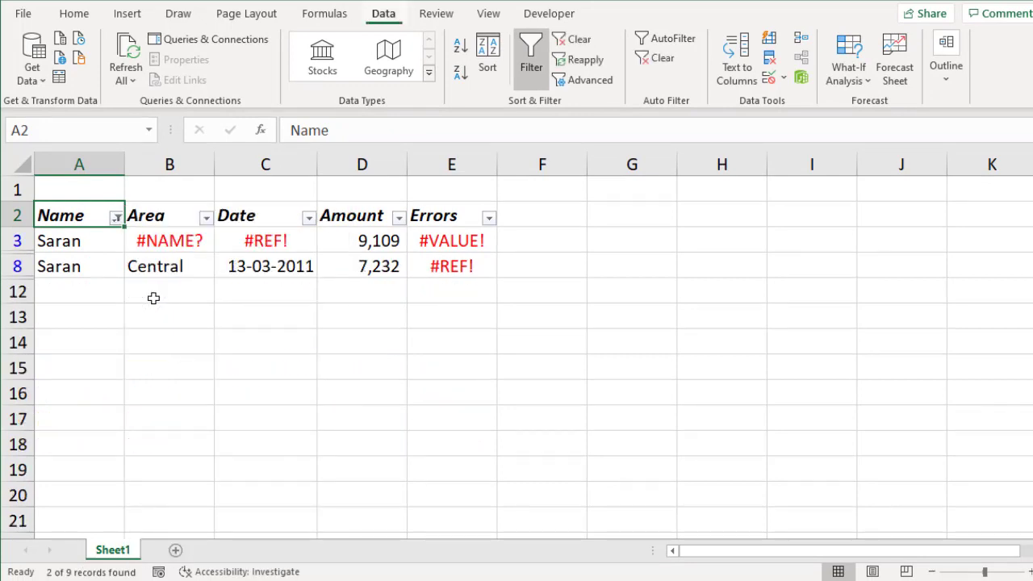
Clear the Name filter and filter the Date column to the year 2020
key(alt+a)
key(c)
key(Right)
key(Right)
key(alt+Down)
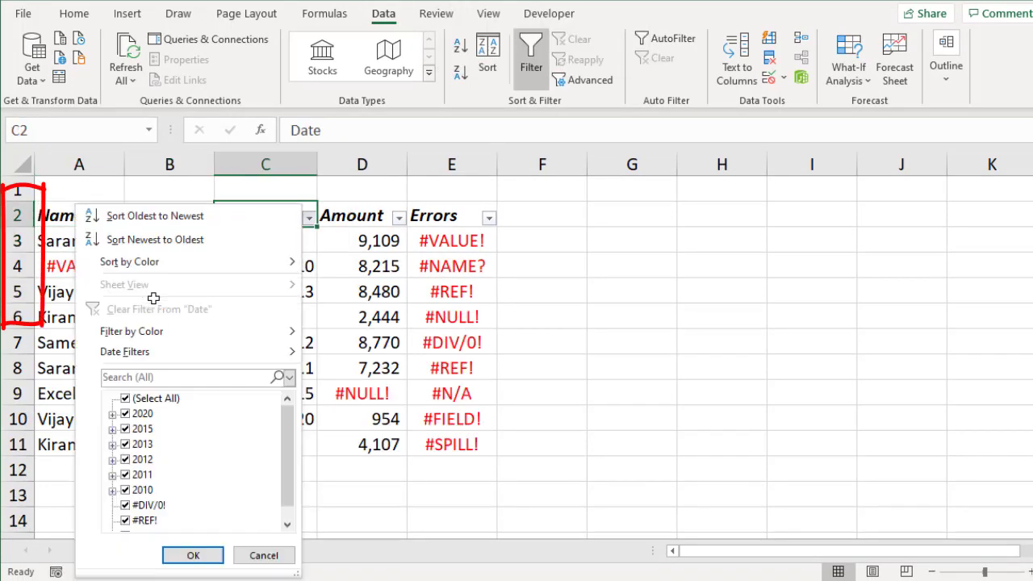
key(e)
key(Tab)
key(space)
key(Down)
key(space)
Check the remaining 2020 row, then clear the Date filter
key(Tab)
key(Return)
key(Down)
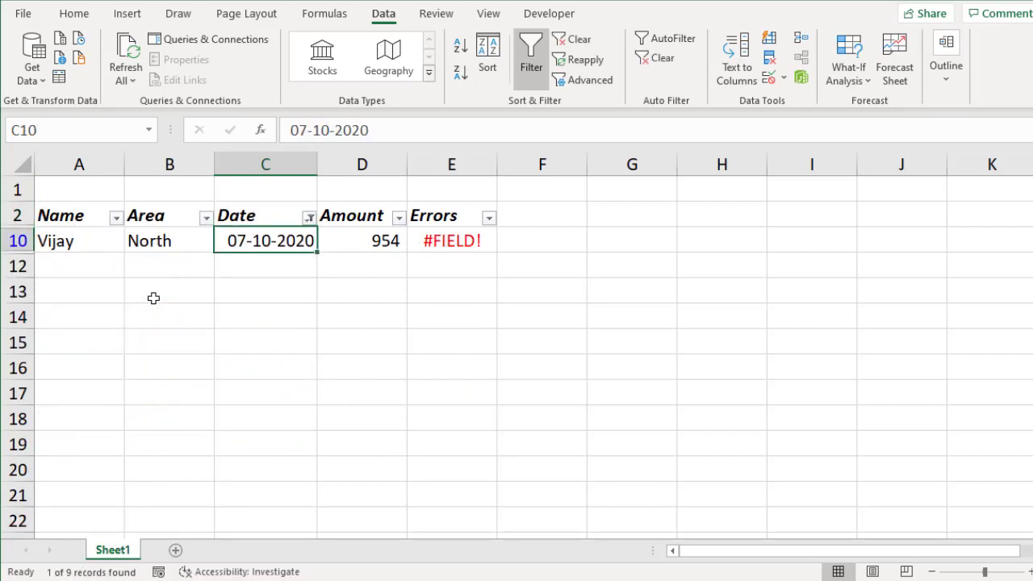
key(Up)
key(alt+a)
key(c)
Filter Amount to 2,444 and 4,107, then clear it so all rows show
key(Down)
key(Up)
key(Right)
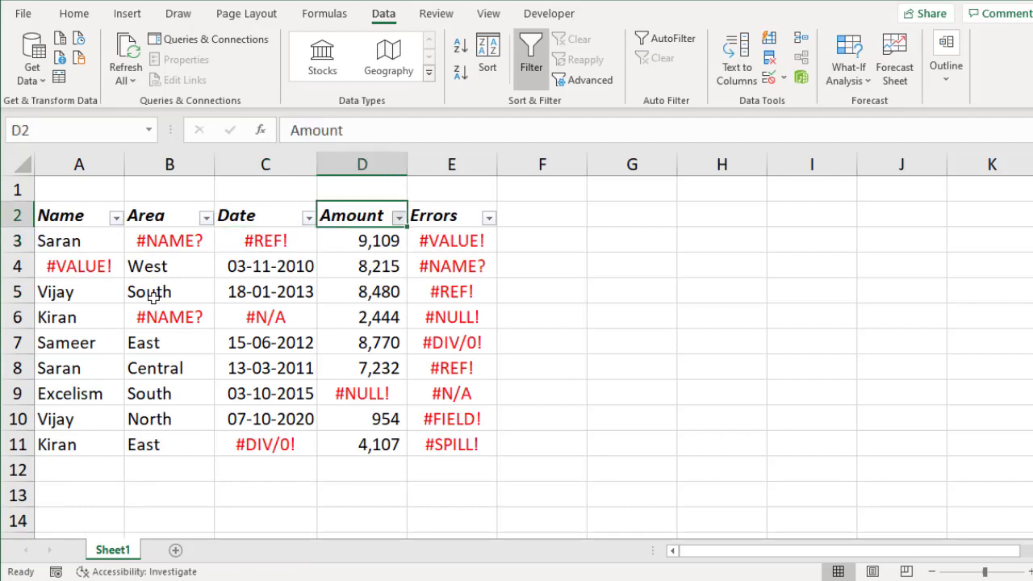
key(alt+Down)
key(e)
key(Tab)
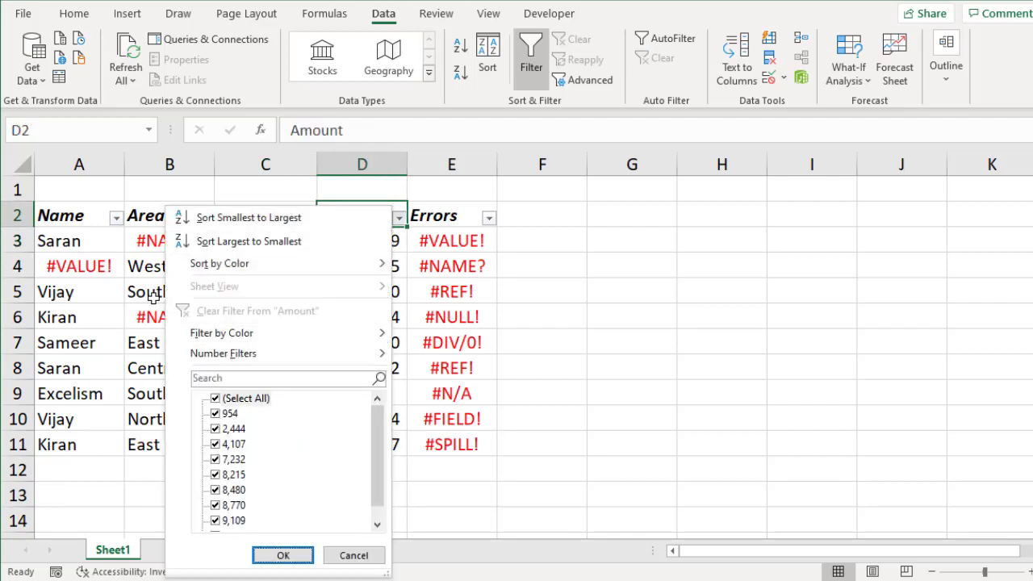
key(space)
key(Down)
key(Down)
key(space)
key(Down)
key(space)
key(Return)
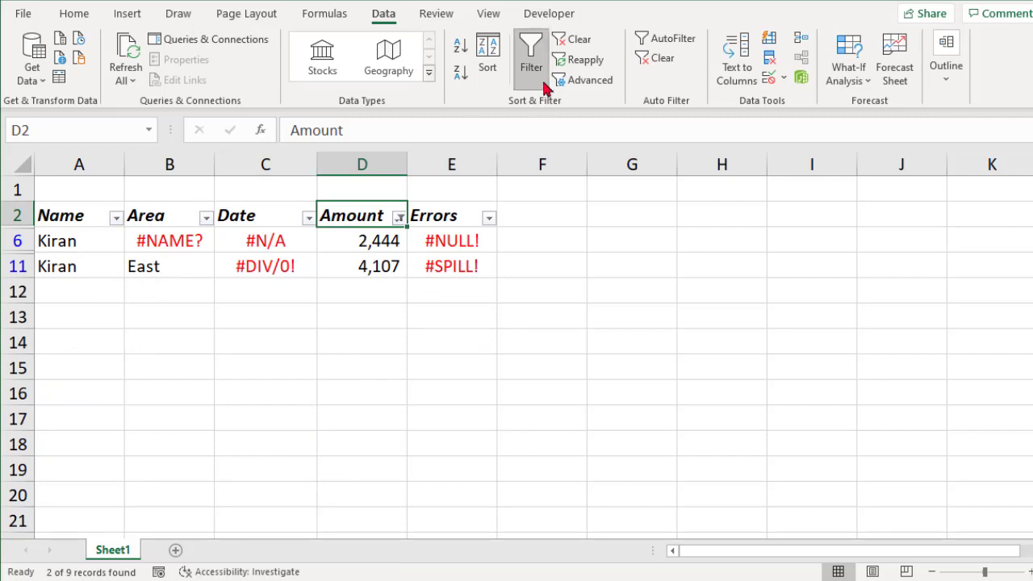
click(568, 41)
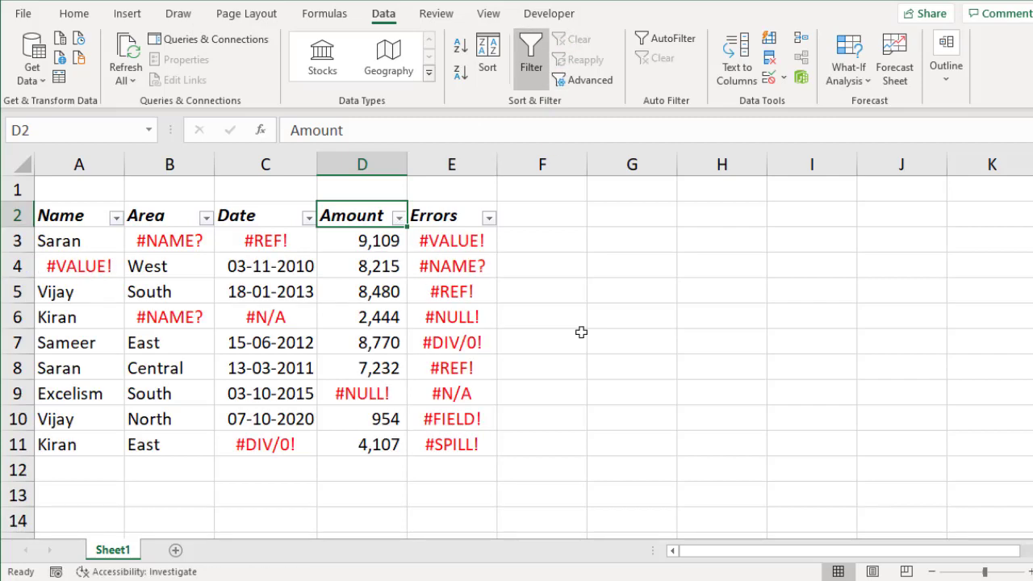
Filter the Name column to only #VALUE!, then clear that filter
key(Left)
key(Left)
key(Left)
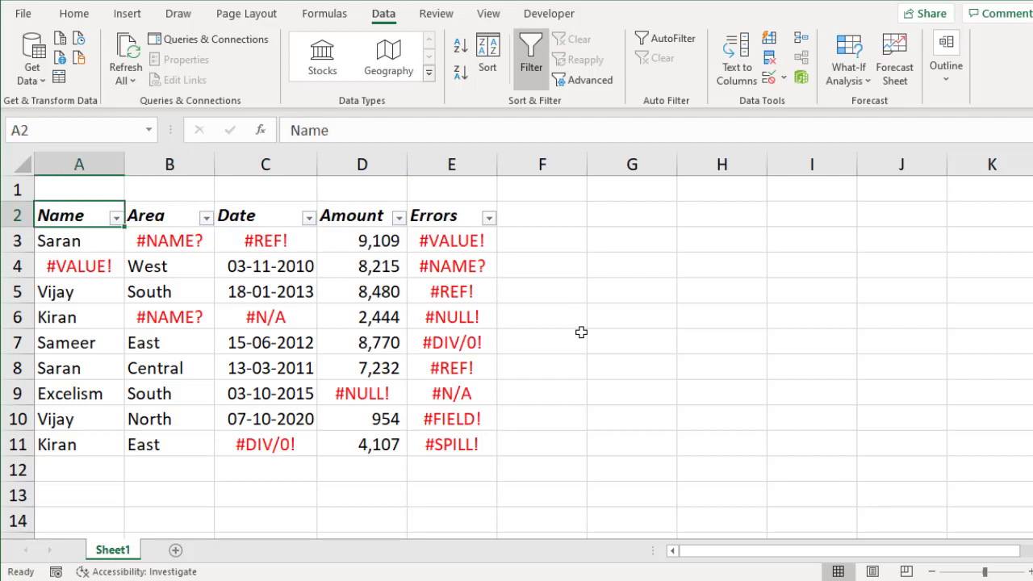
key(alt+Down)
key(Tab)
key(space)
key(Down)
key(Down)
key(Down)
key(Down)
key(Down)
key(Down)
key(space)
key(Return)
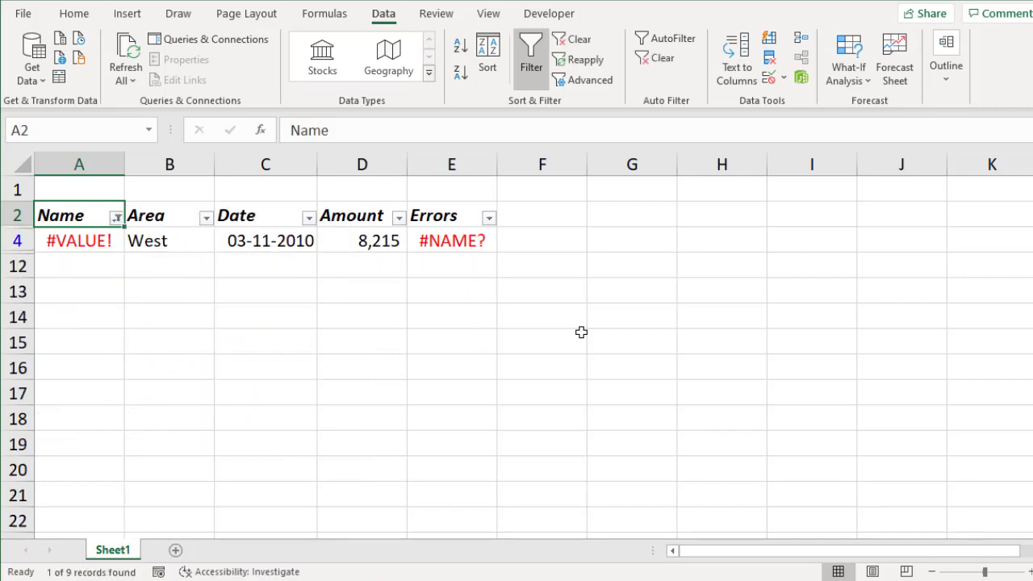
key(Down)
key(Up)
key(alt)
key(a)
key(c)
Filter the Date column to only #REF!, then clear that filter
key(Right)
key(Right)
key(alt+Down)
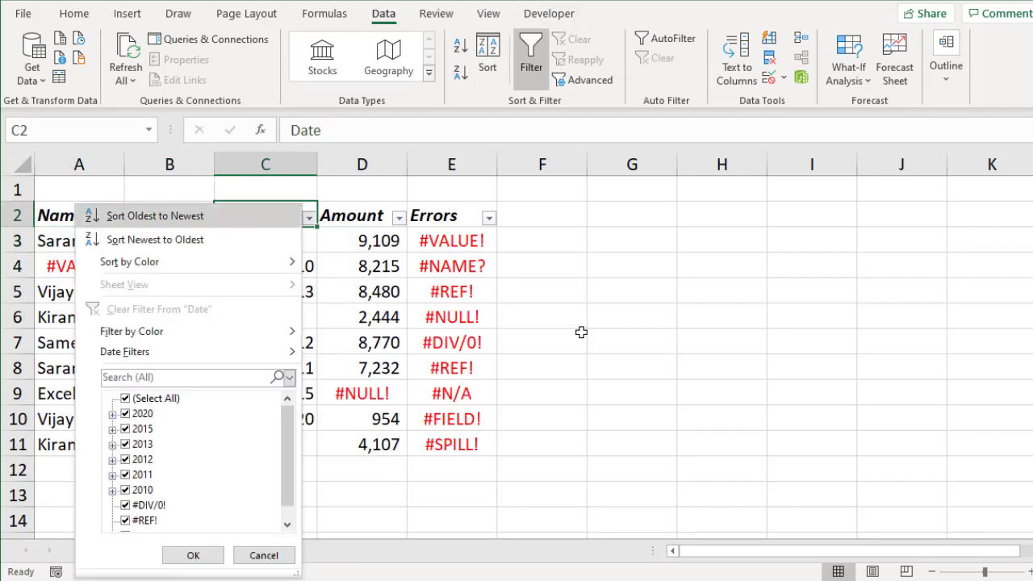
key(Tab)
key(Tab)
key(space)
key(Down)
key(Down)
Filter the Amount column to only #NULL!
key(Down)
key(Down)
key(Down)
key(Down)
key(Down)
key(space)
key(Return)
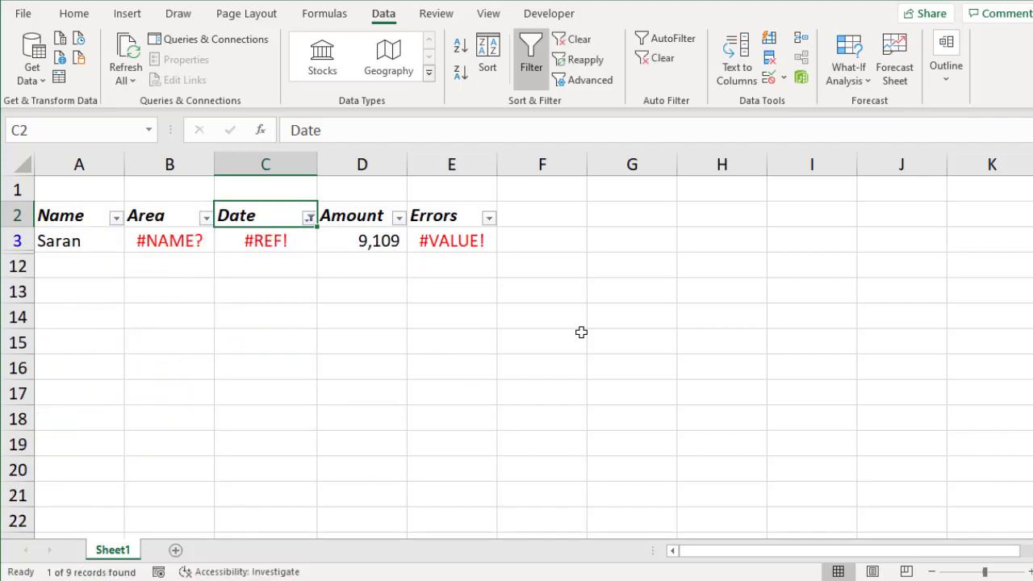
key(alt+d)
key(f)
key(s)
key(Down)
key(Up)
key(Right)
key(alt+Down)
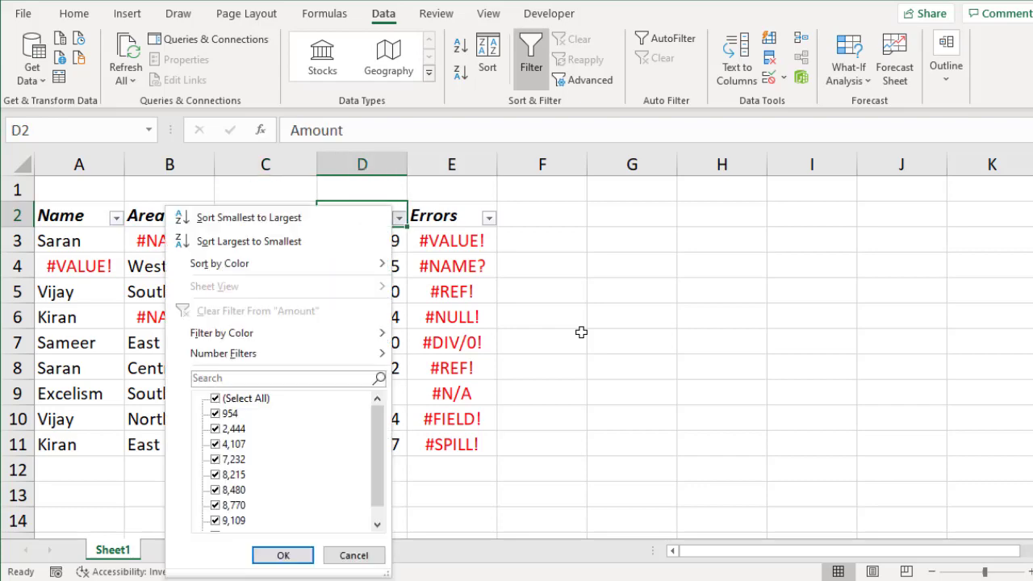
key(Tab)
key(space)
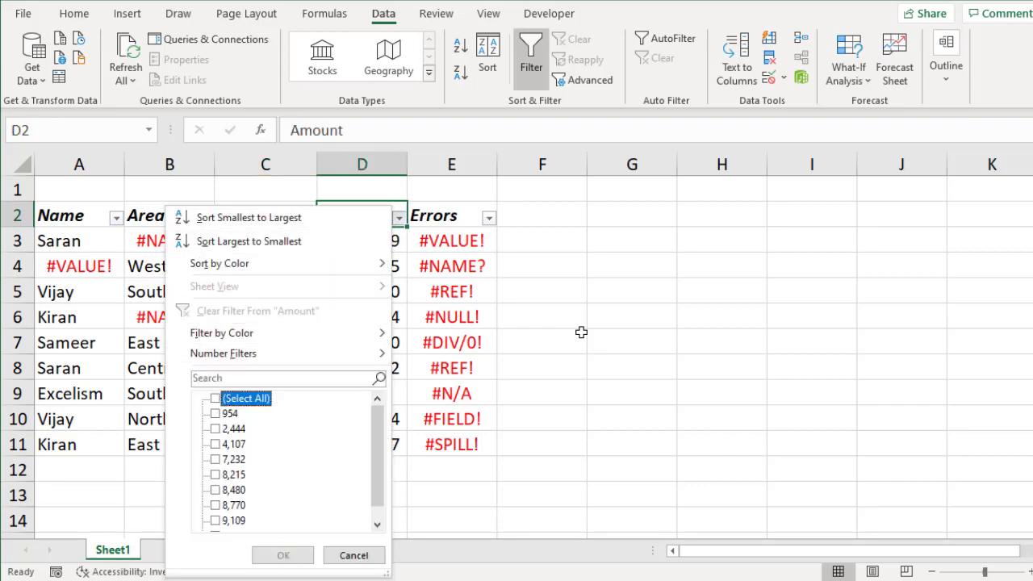
key(End)
key(space)
key(Return)
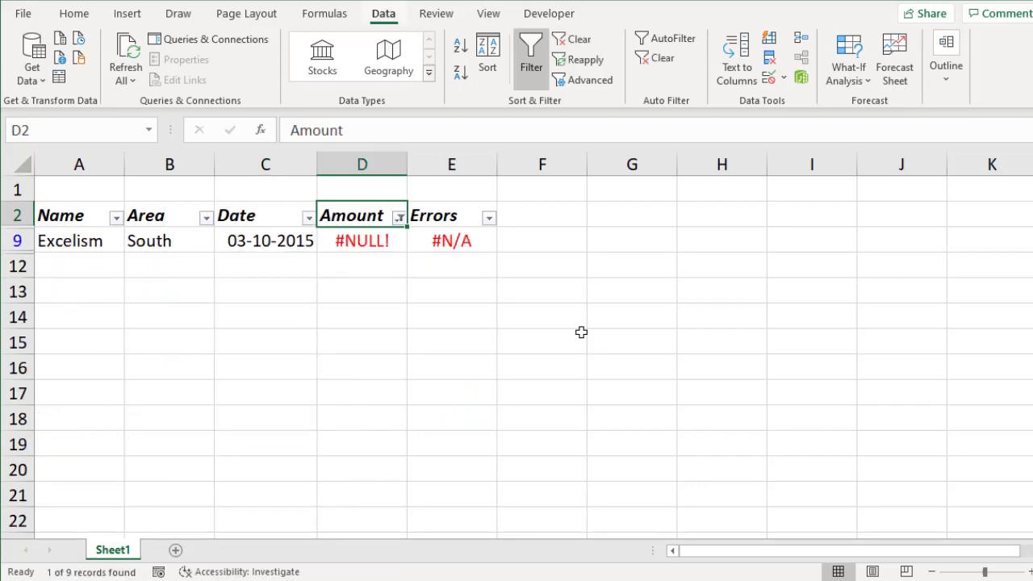
key(alt+a)
Clear the Amount filter, filter Area to only #NAME? (no rows shown), then clear it
key(c)
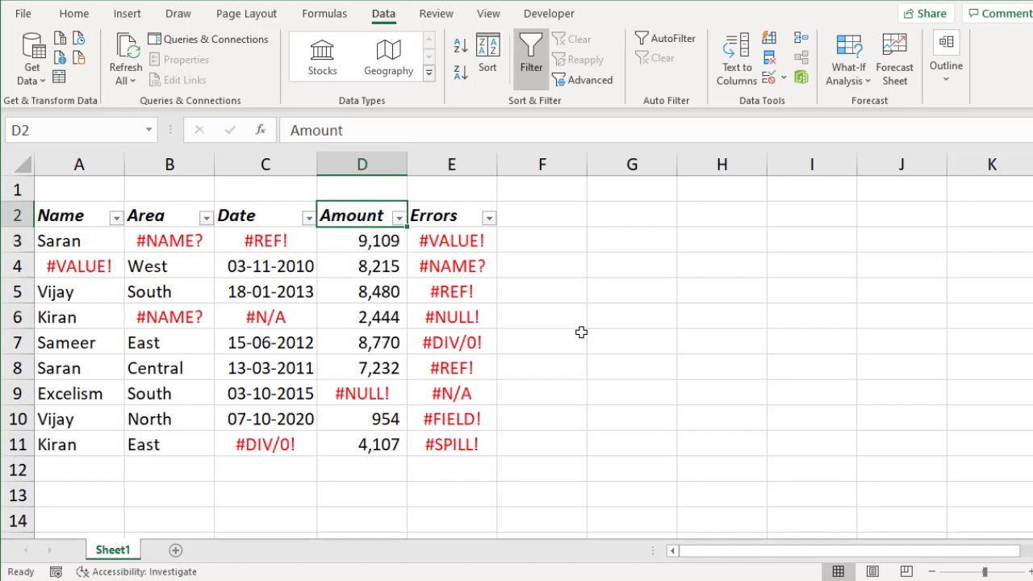
key(Left)
key(Left)
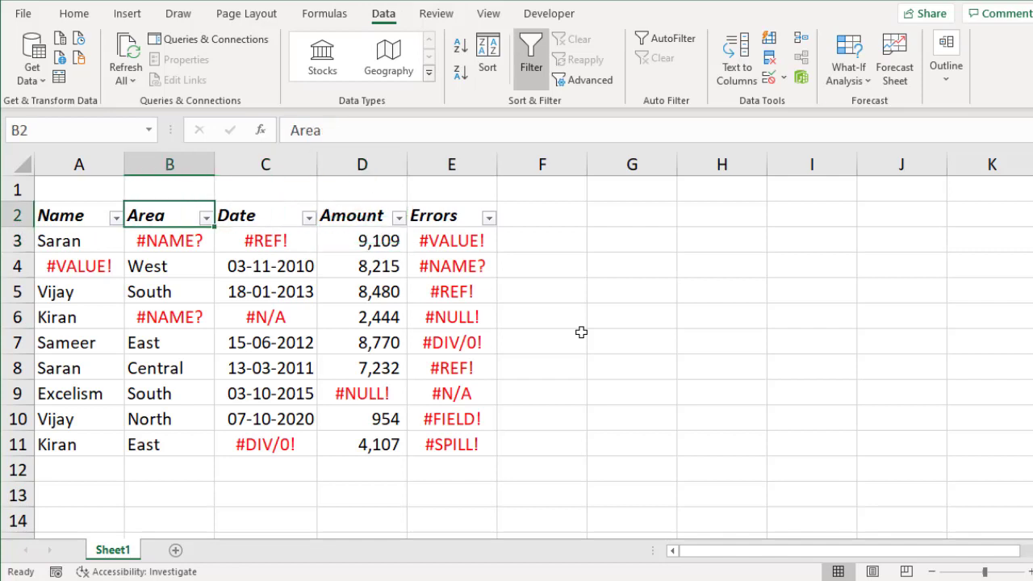
key(alt+Down)
key(Down)
key(Down)
key(Down)
key(Down)
key(Down)
key(Down)
key(Down)
key(Down)
key(space)
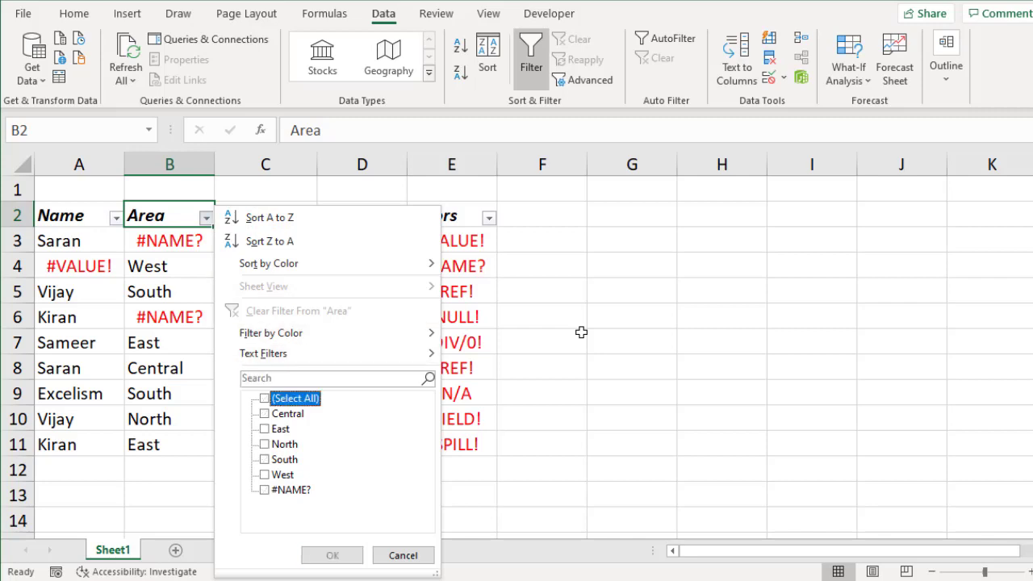
key(Down)
key(Down)
key(Down)
key(Down)
key(Down)
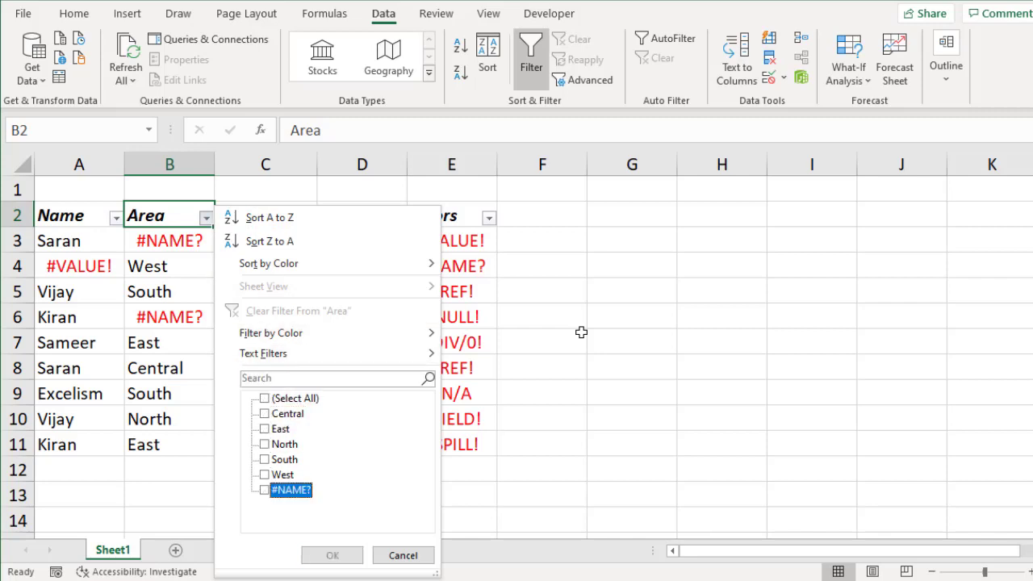
key(space)
key(Return)
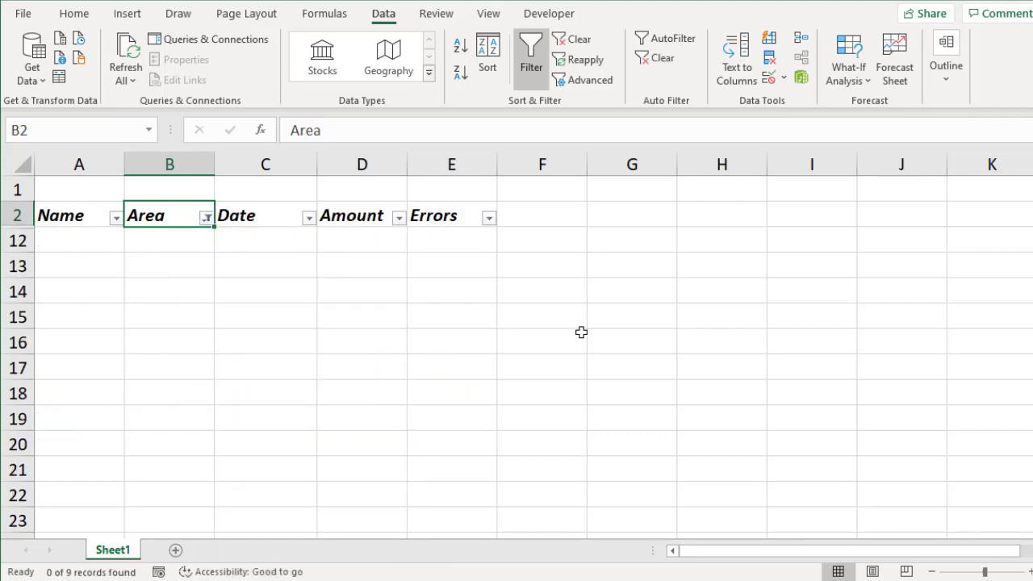
key(alt+a)
key(c)
Repeat the #NAME?-only Area filter, confirming 0 of 9 records, then clear it
key(alt+Down)
key(Up)
key(Up)
key(space)
key(Down)
key(Down)
key(Down)
key(space)
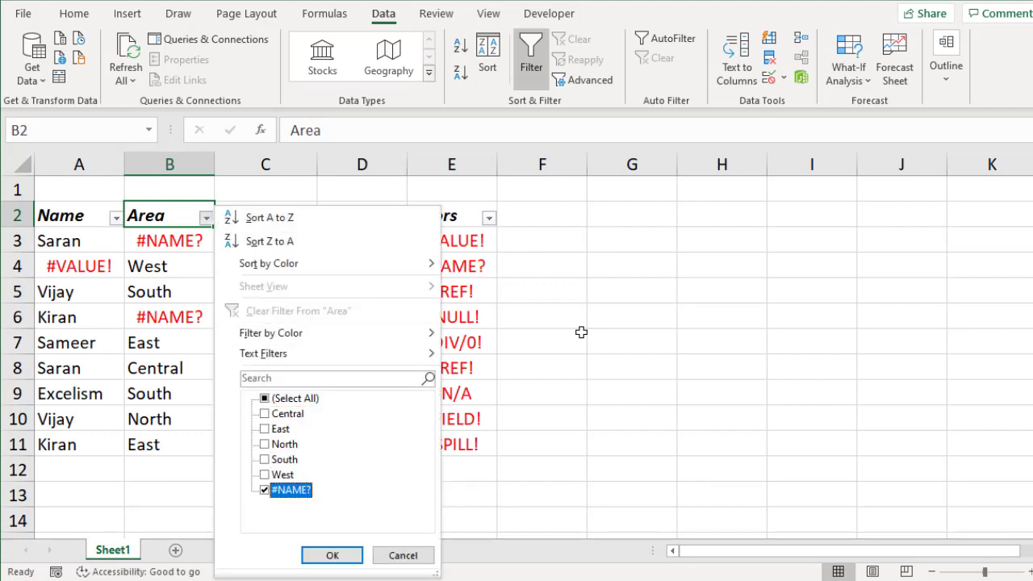
key(Return)
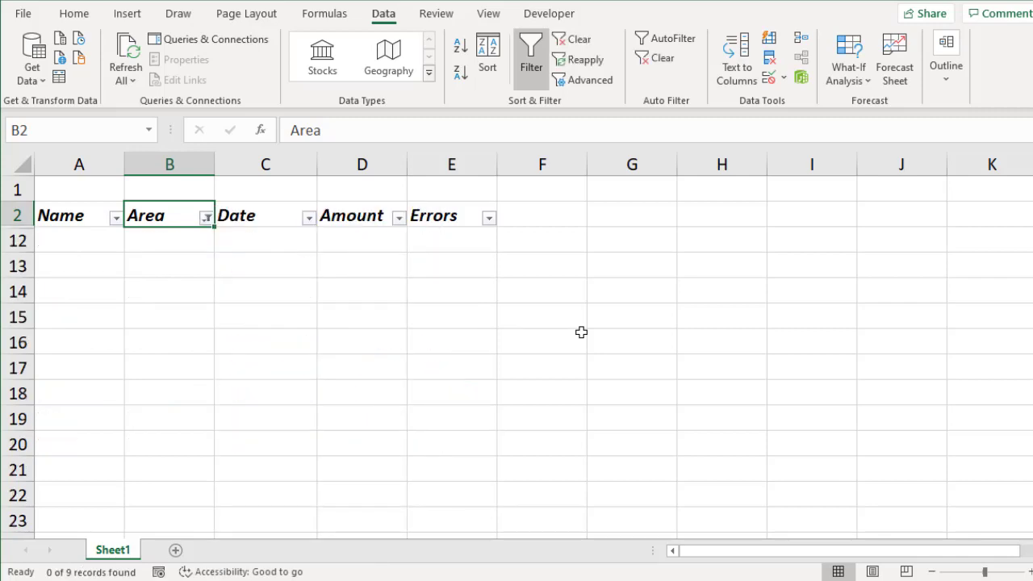
key(alt+d)
key(f)
key(s)
key(Down)
key(Up)
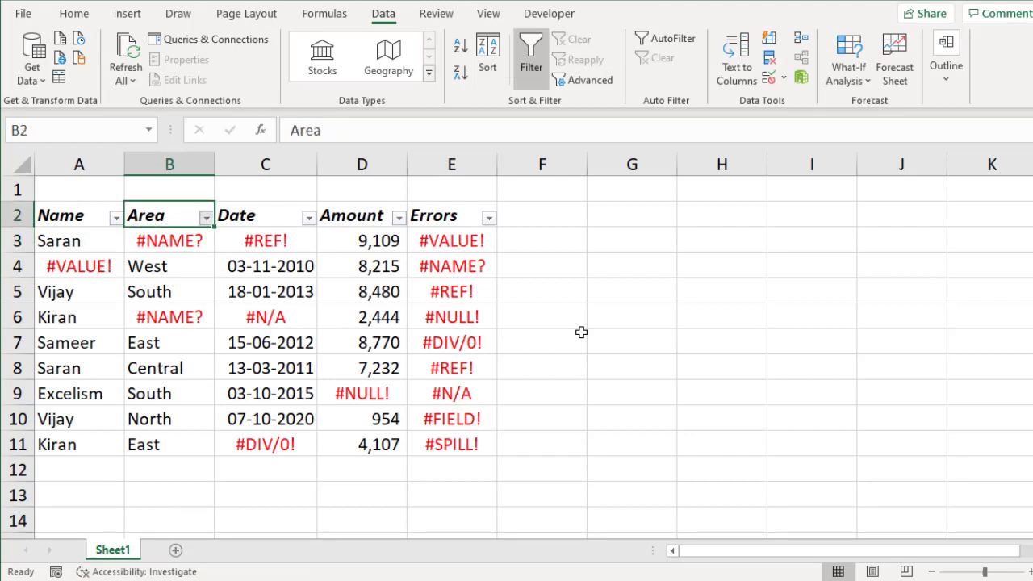
key(alt+Down)
key(Down)
key(space)
key(Down)
key(Down)
key(Down)
key(Down)
key(space)
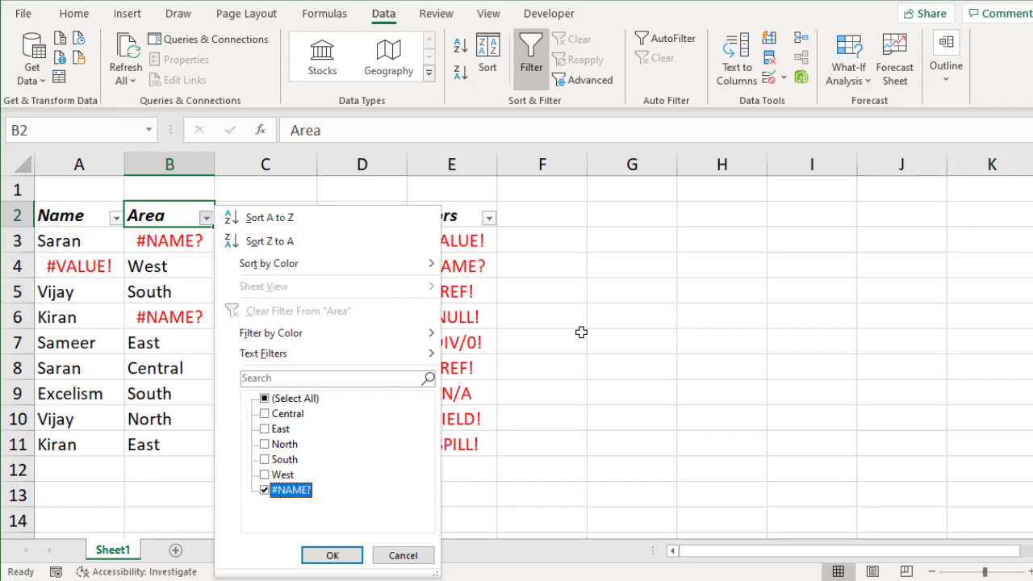
key(Up)
key(Up)
key(space)
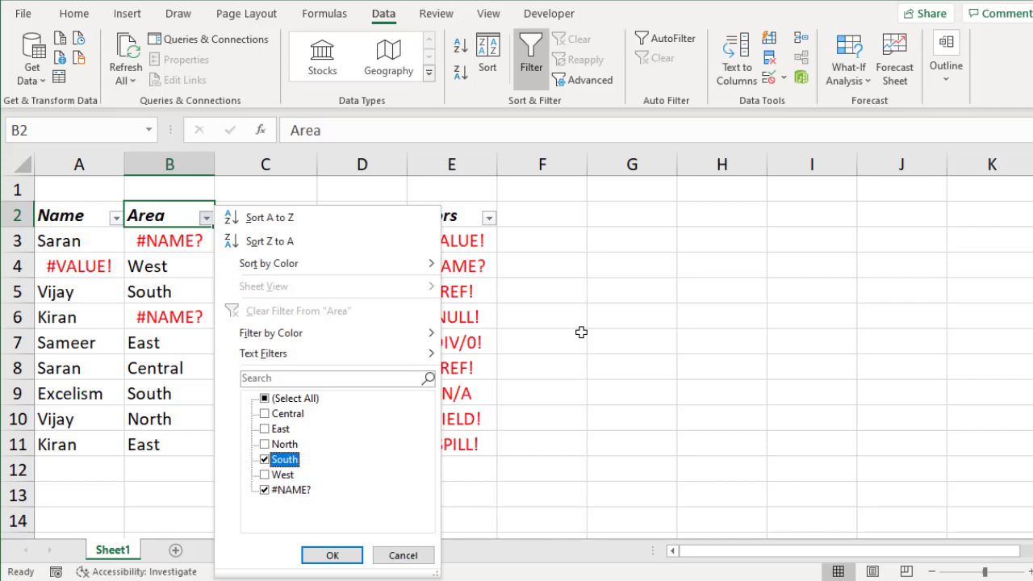
key(Down)
key(space)
key(Return)
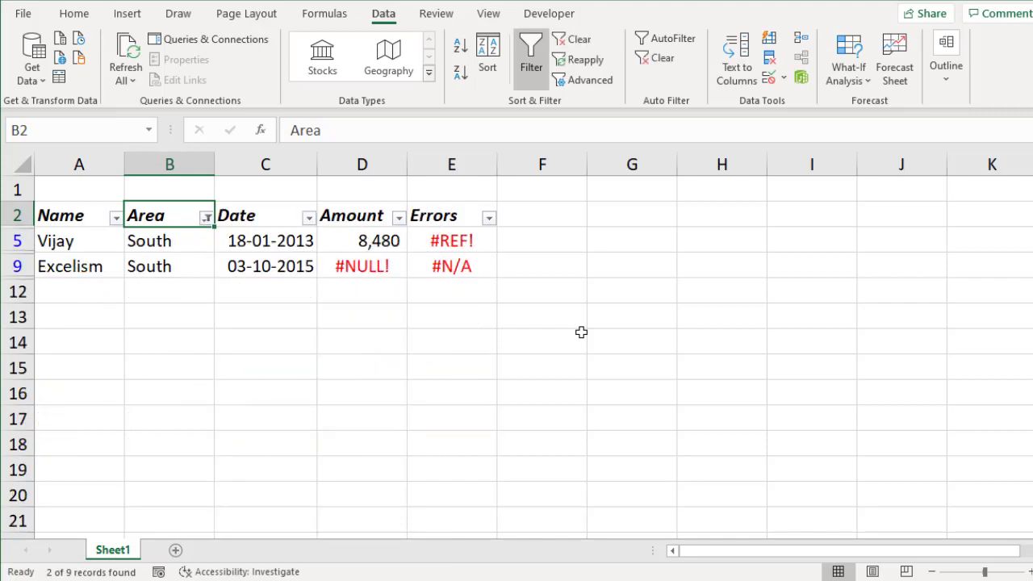
key(alt+d)
key(f)
key(s)
key(alt+Down)
key(Down)
key(Down)
key(Down)
key(Up)
key(space)
key(Down)
key(Down)
key(Down)
key(Down)
key(space)
key(Up)
key(space)
key(Up)
key(Up)
key(space)
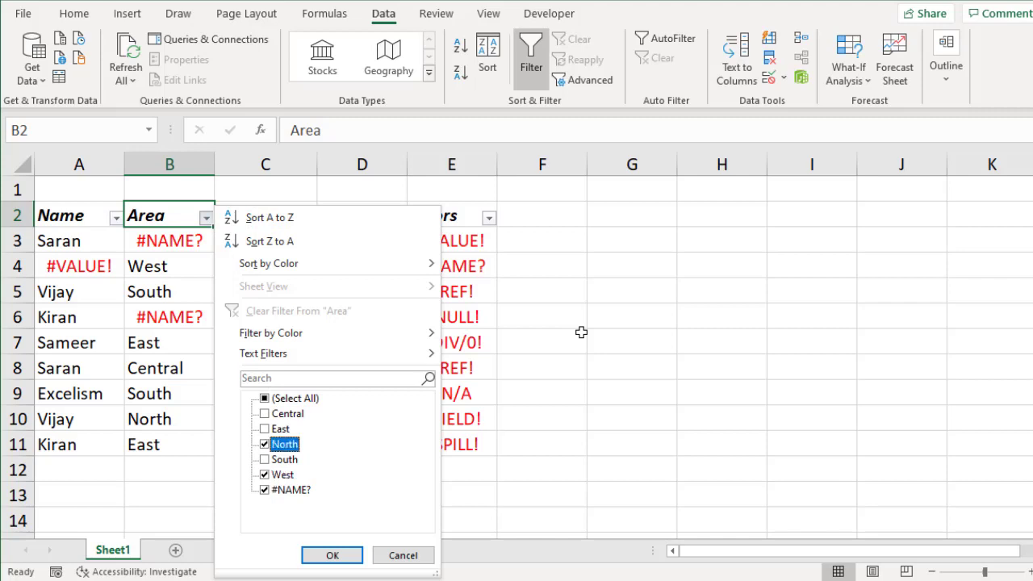
key(Return)
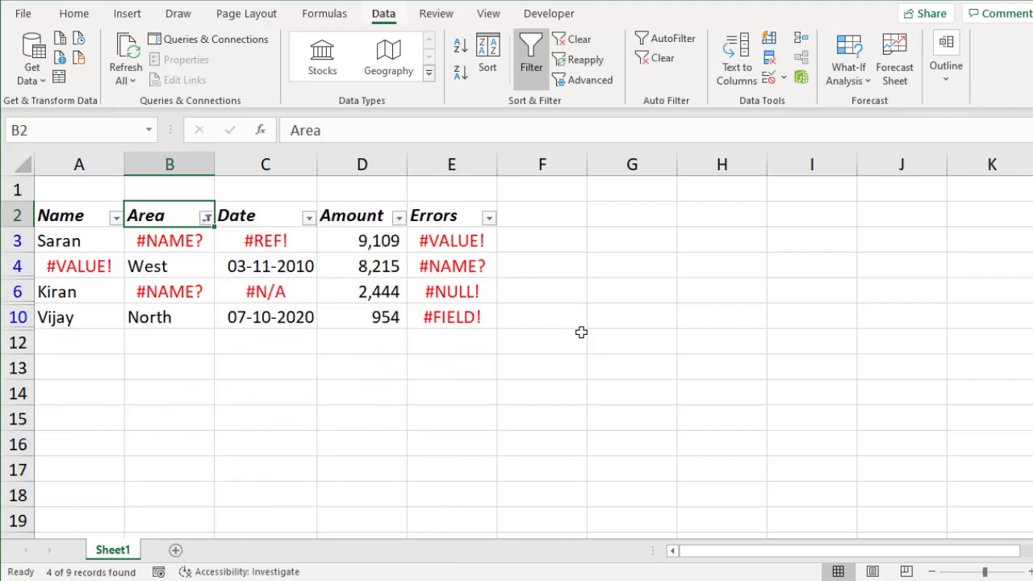
key(alt+a)
key(c)
key(Down)
key(Up)
key(alt+Down)
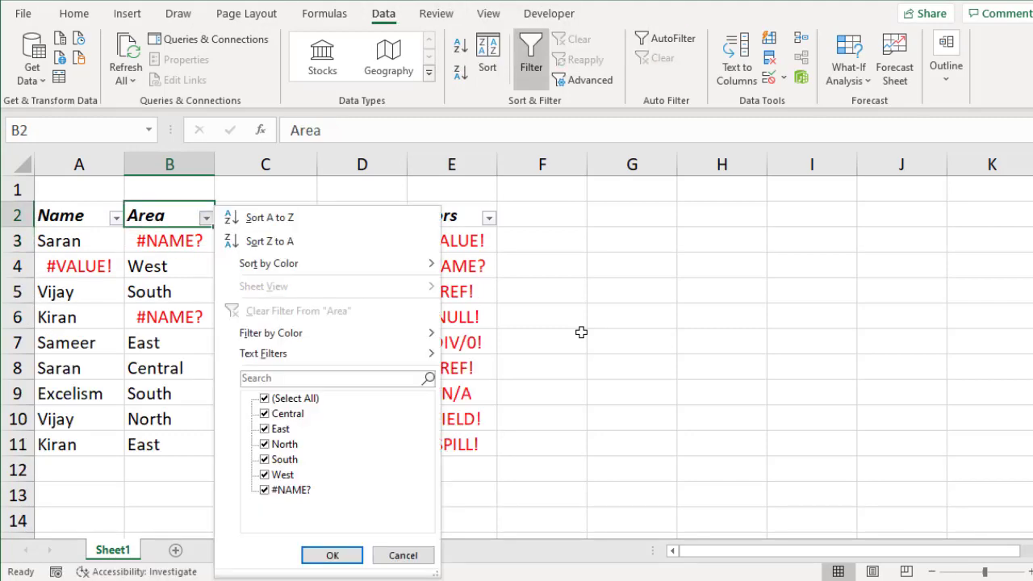
key(Tab)
key(space)
key(Down)
key(Down)
key(Down)
key(Down)
key(Down)
key(Down)
key(space)
key(Return)
key(alt+Down)
key(Tab)
key(Down)
key(Down)
key(Down)
key(Down)
key(Down)
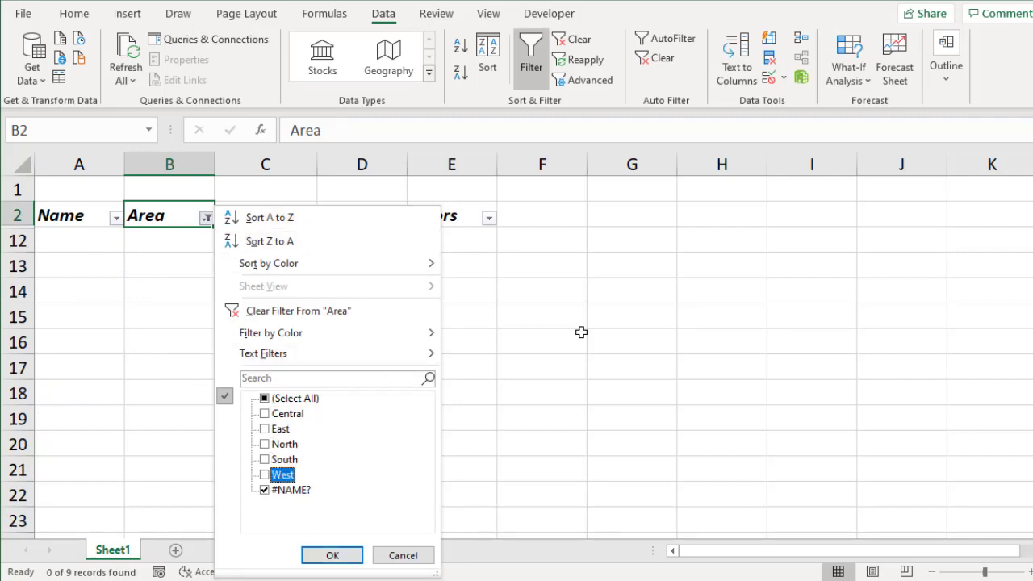
key(Return)
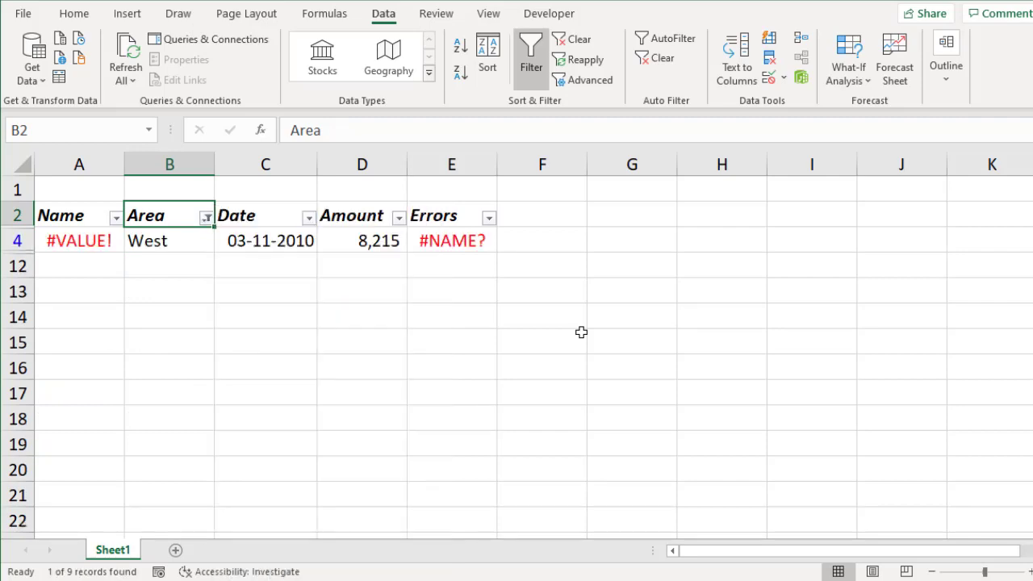
key(Down)
key(Up)
key(alt+a+c)
key(alt+Down)
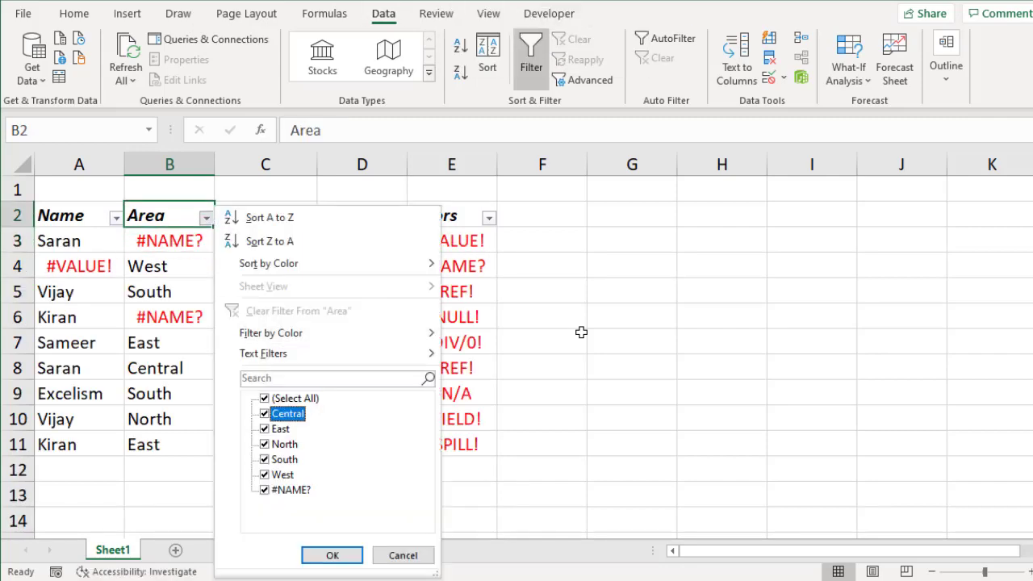
key(space)
key(Down)
key(Down)
key(Down)
key(Down)
key(Down)
key(Down)
key(space)
key(Up)
key(Up)
key(space)
key(Up)
key(space)
key(Return)
key(alt+d)
key(f)
key(s)
key(Down)
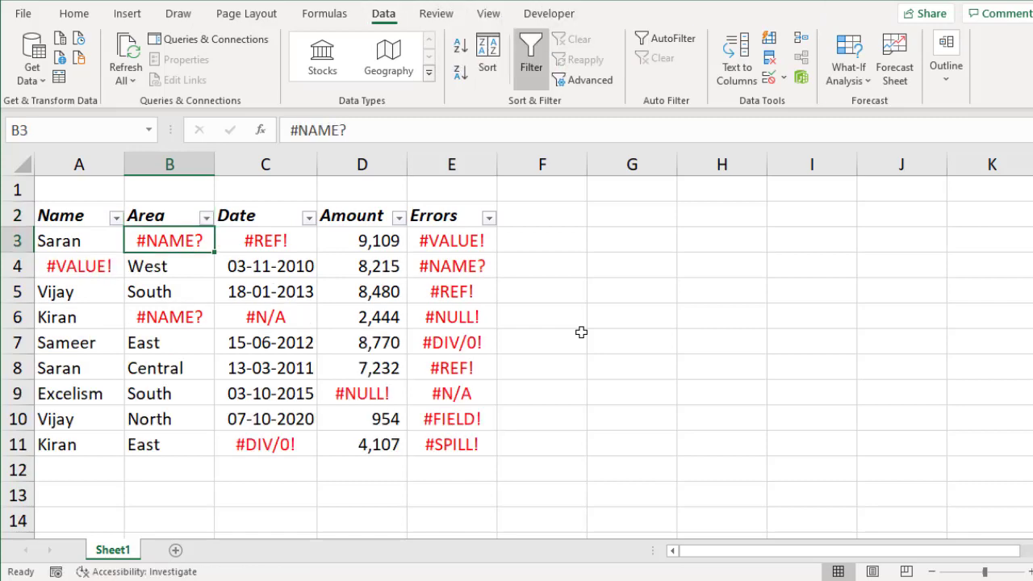
key(Right)
key(Right)
key(Right)
key(ctrl+shift+Down)
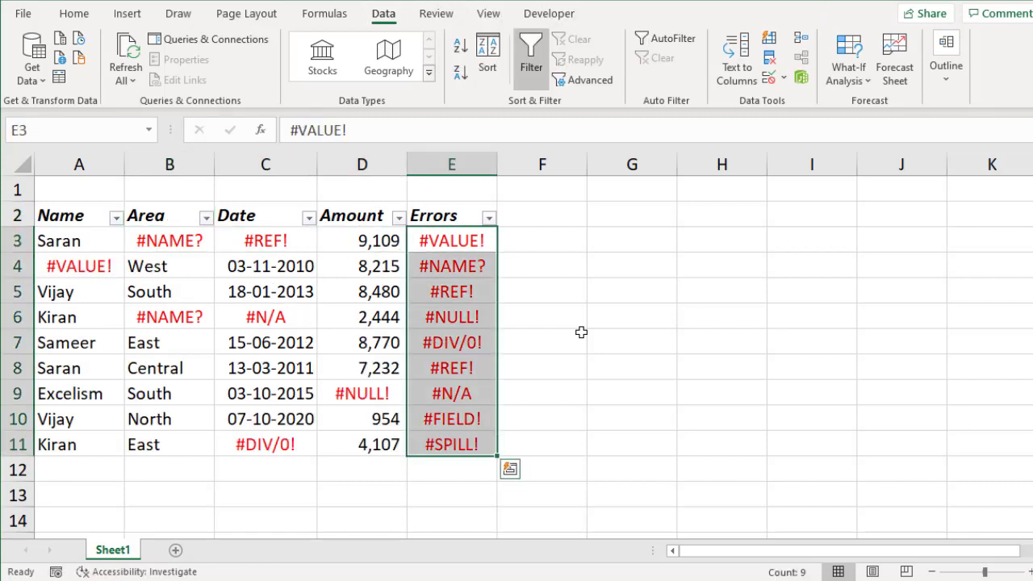
key(shift+Up)
key(shift+Up)
key(shift+Up)
key(shift+Up)
key(shift+Up)
key(shift+Up)
key(shift+Down)
key(shift+Down)
key(shift+Down)
key(shift+Up)
key(shift+Up)
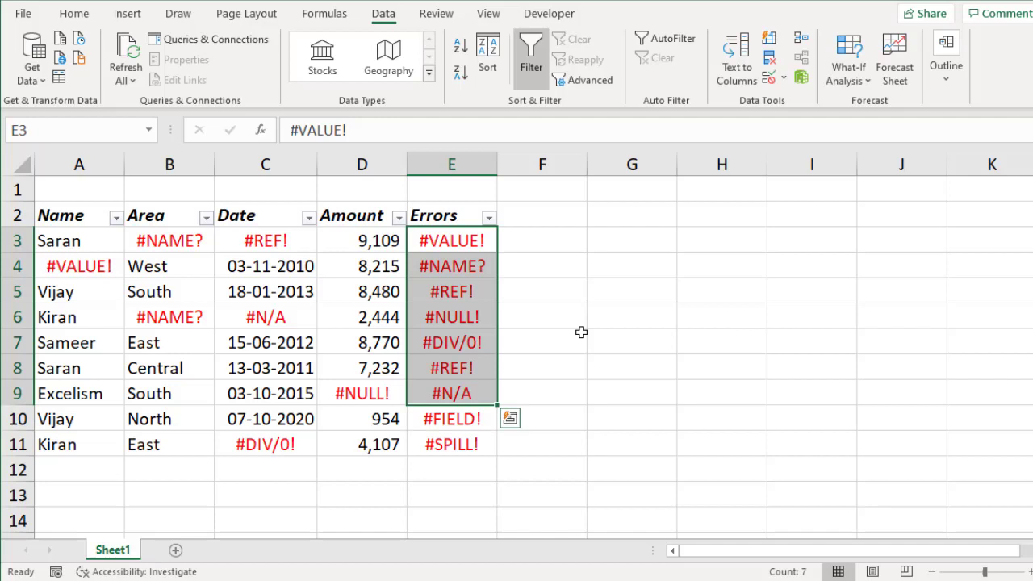
key(ctrl+Down)
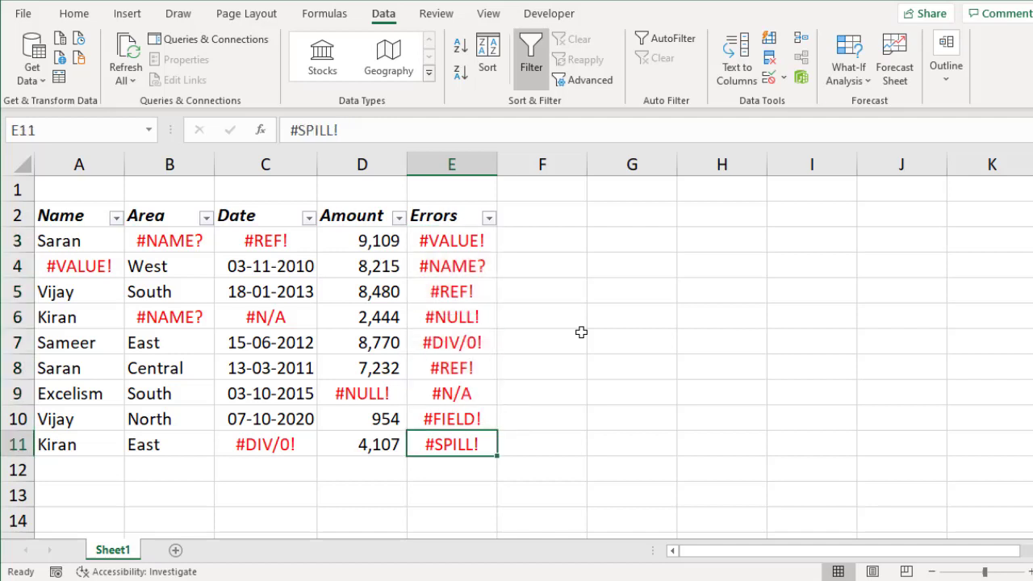
key(Up)
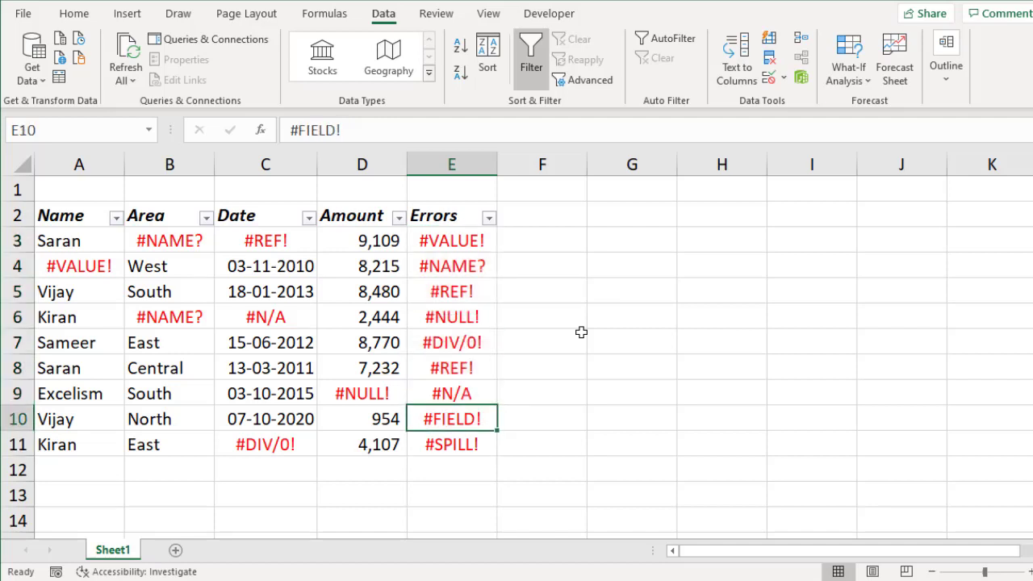
key(Down)
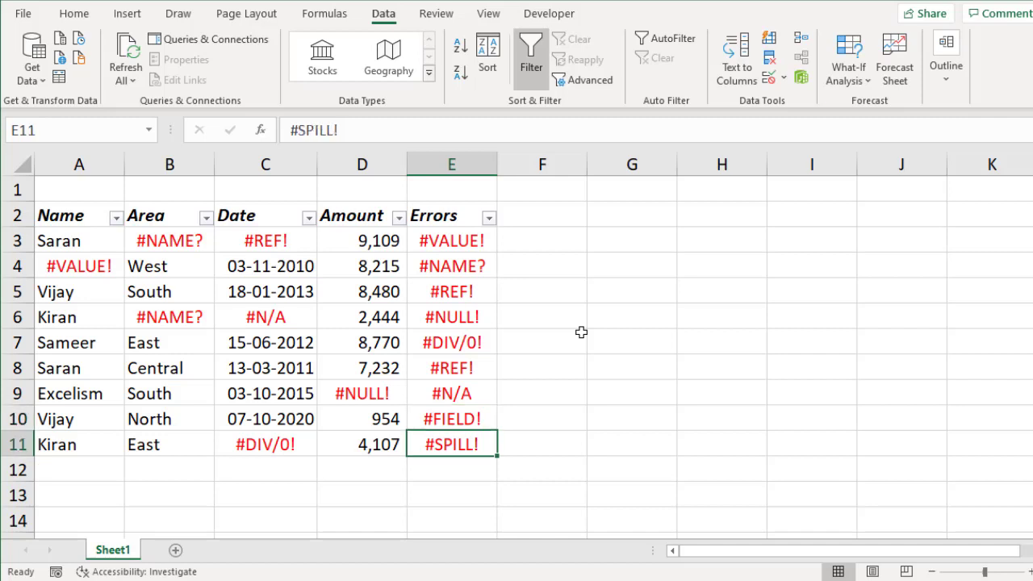
key(ctrl+Up)
key(alt+Down)
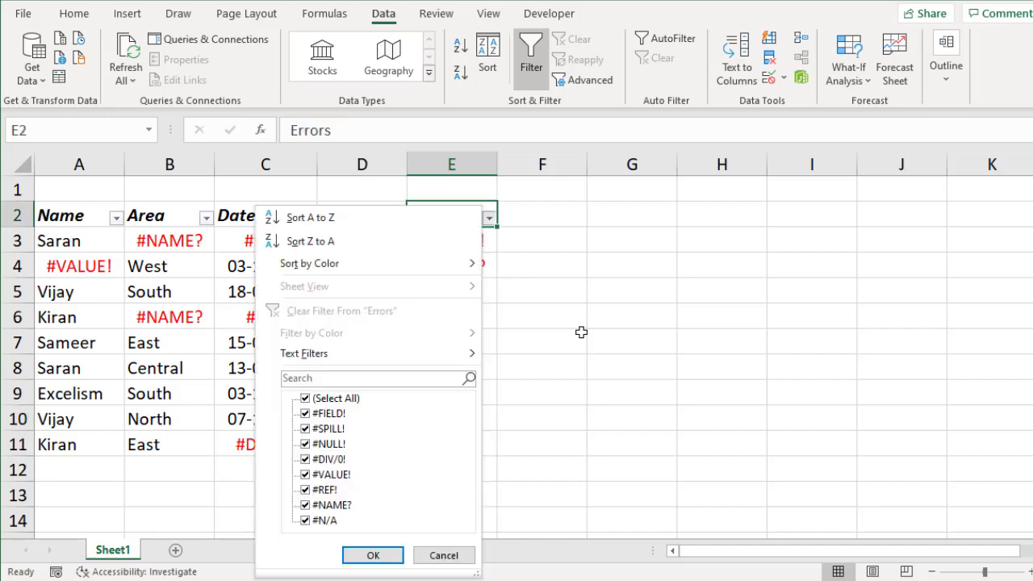
key(Up)
key(Down)
key(Down)
key(space)
key(Down)
key(space)
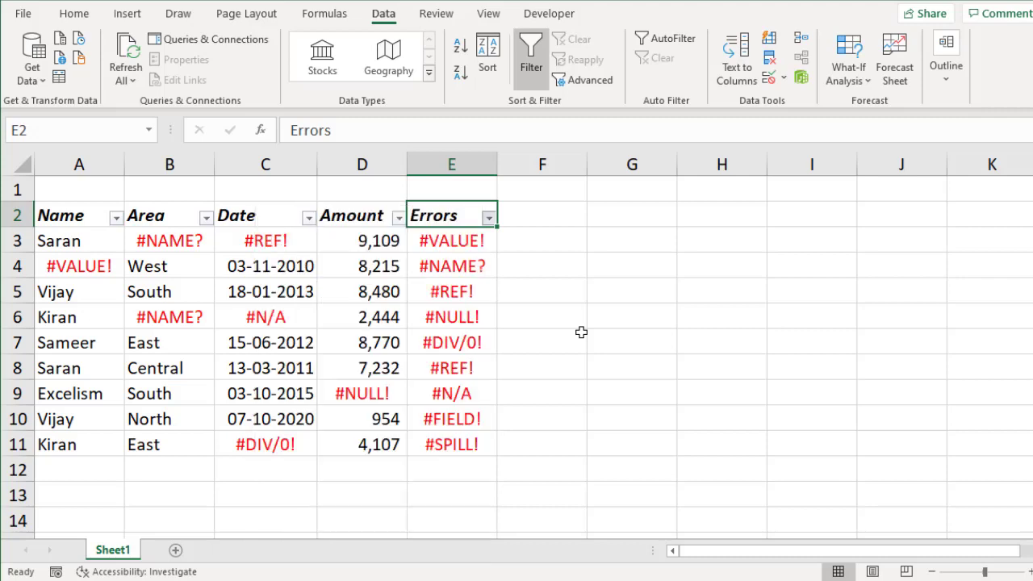
key(Return)
key(alt+Down)
key(Up)
key(Down)
key(Down)
key(Down)
key(space)
key(Down)
key(space)
key(Return)
key(alt+Down)
key(Up)
key(Down)
key(Down)
key(Down)
key(space)
key(Down)
key(space)
key(Return)
key(alt+Down)
key(Up)
key(Down)
key(Down)
key(Down)
key(Down)
key(space)
key(Down)
key(space)
key(Return)
key(alt+Down)
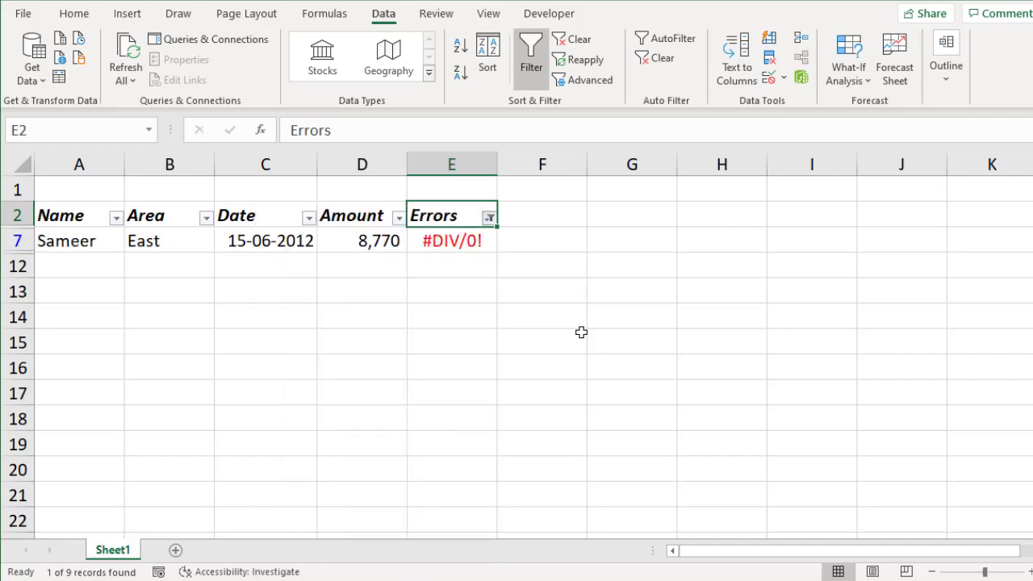
key(Up)
key(Down)
key(Down)
key(Down)
key(Down)
key(space)
key(Down)
key(space)
key(Return)
key(alt+Down)
key(Up)
key(Down)
key(Down)
key(Down)
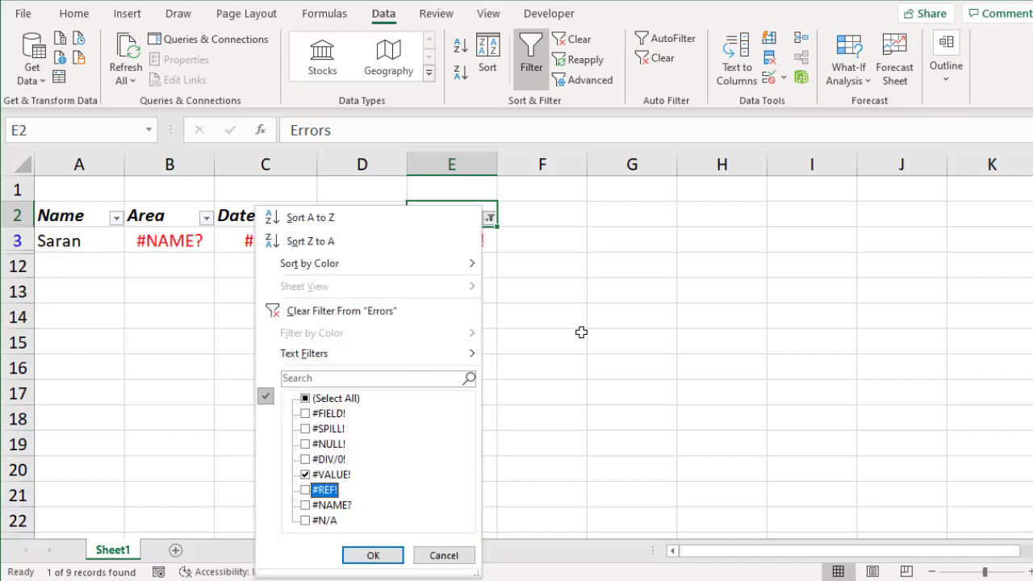
key(Up)
key(space)
key(Down)
key(space)
key(Return)
key(alt+Down)
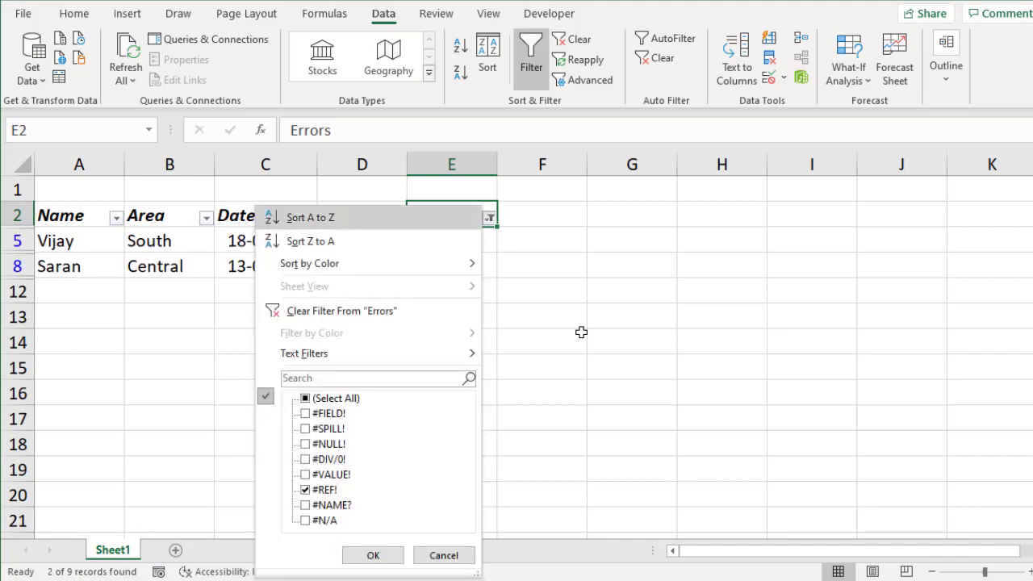
key(Up)
key(Down)
key(Down)
key(Down)
key(Down)
key(space)
key(Down)
key(space)
key(Down)
key(Up)
key(space)
key(Down)
key(space)
key(Return)
key(alt+Down)
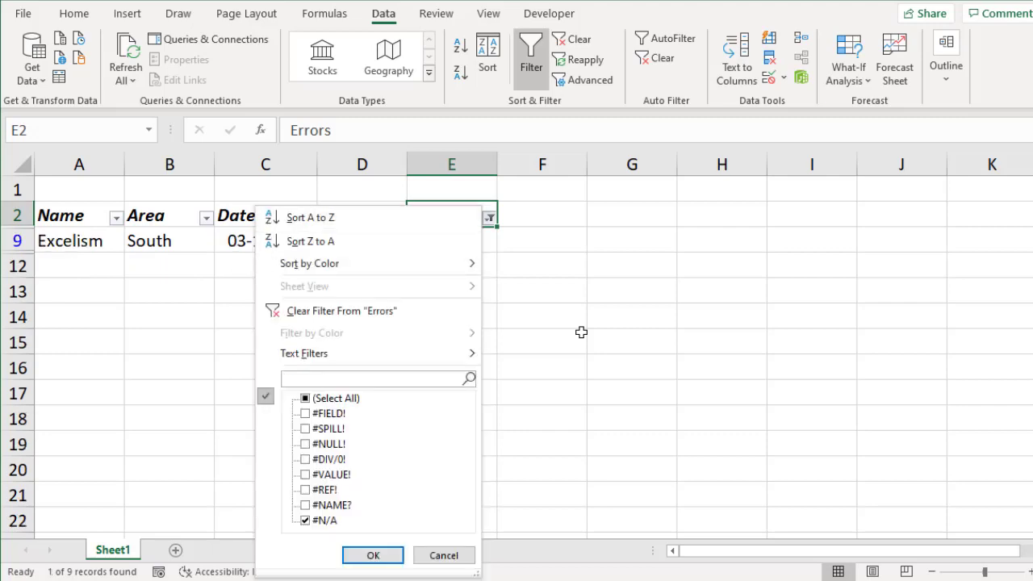
key(Tab)
key(space)
key(space)
key(Return)
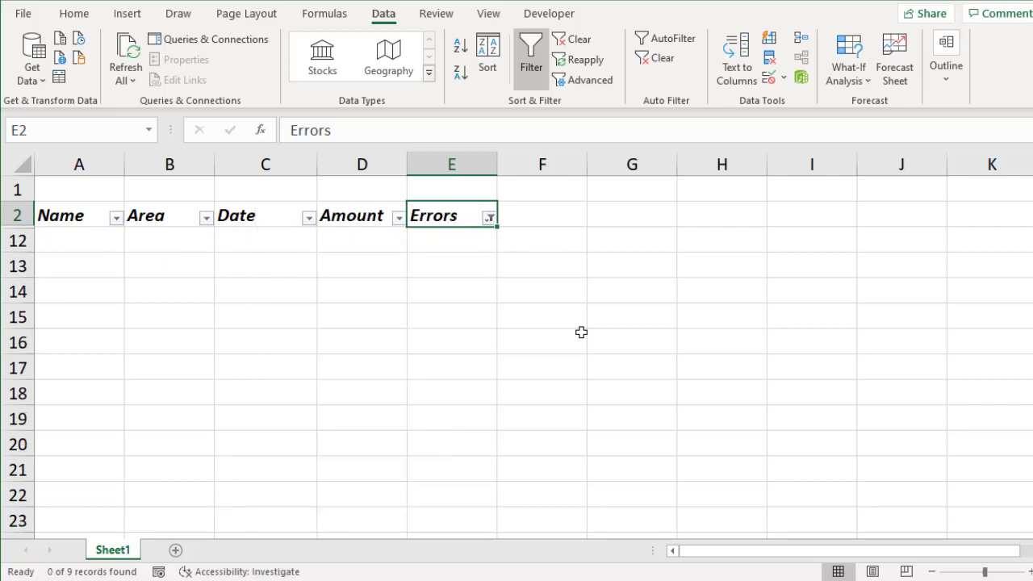
key(alt+d)
key(f)
key(s)
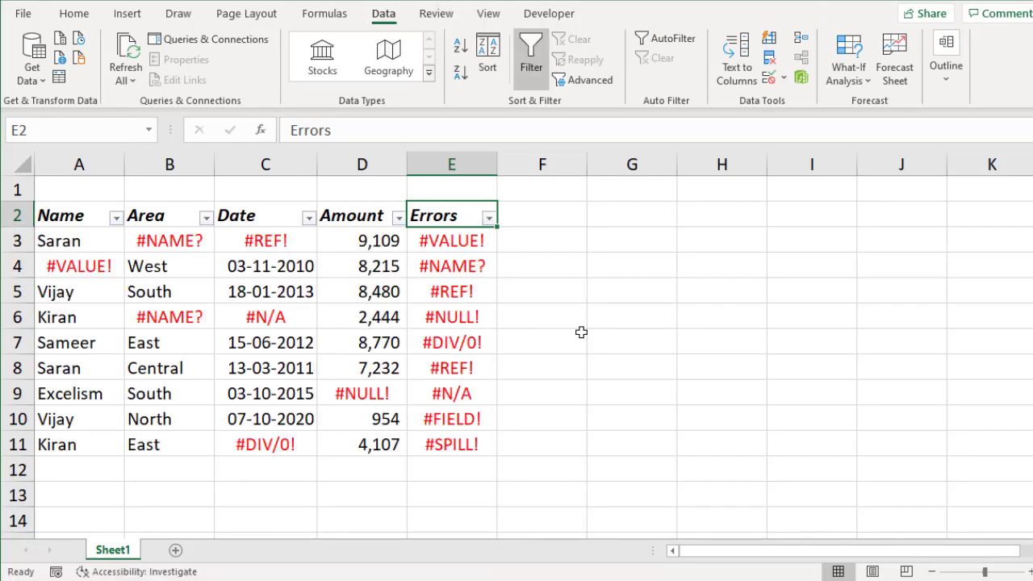
key(Down)
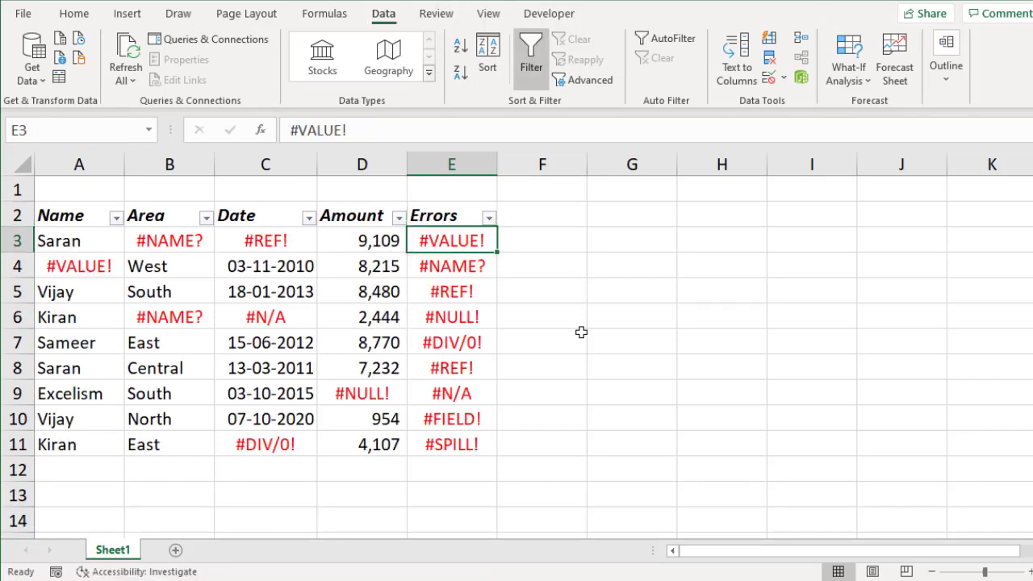